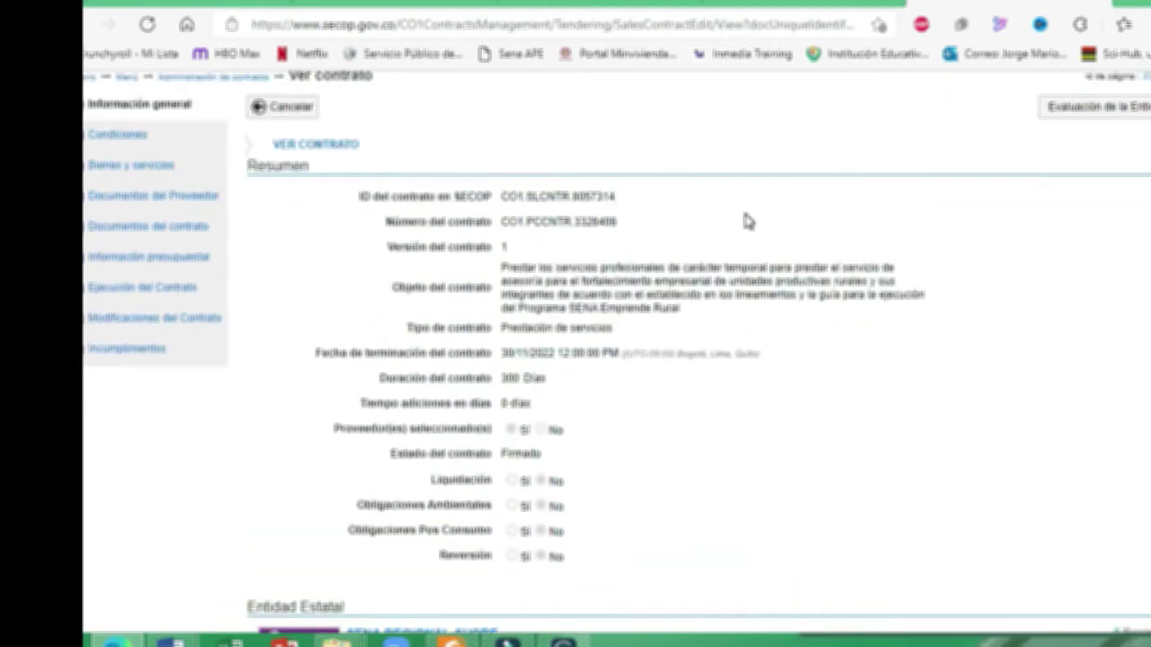
Step: Go to the contract's conditions section and open the provider's Cumplimiento guarantee for editing
scroll(747, 221, "up", 1)
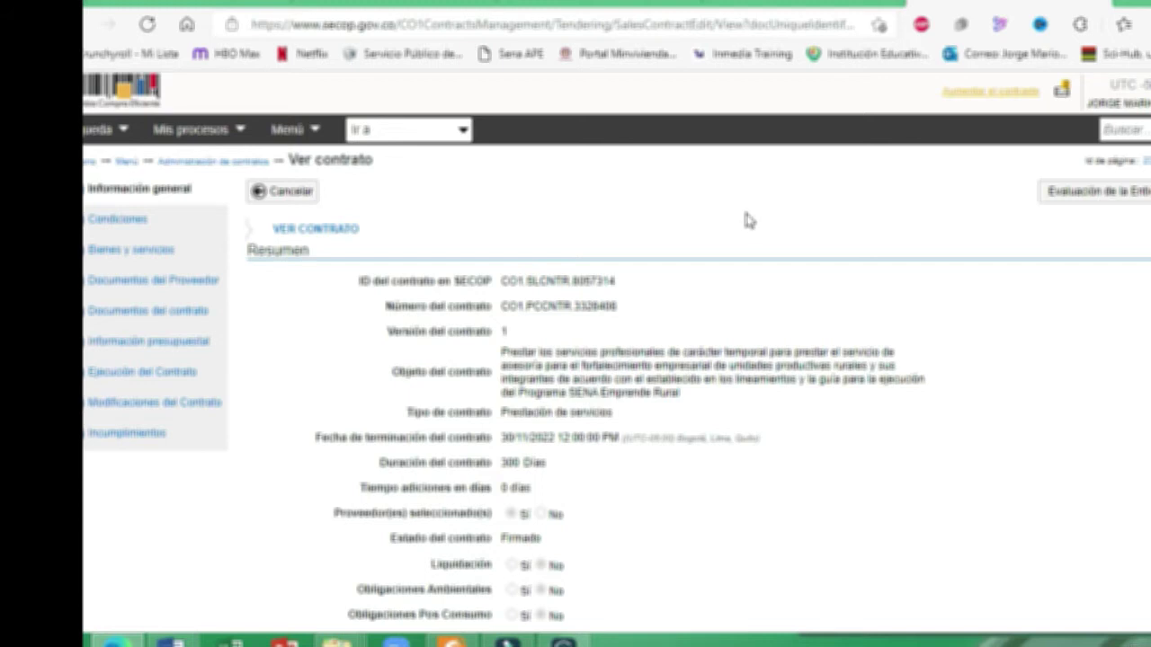
left_click(124, 225)
scroll(889, 425, "down", 6)
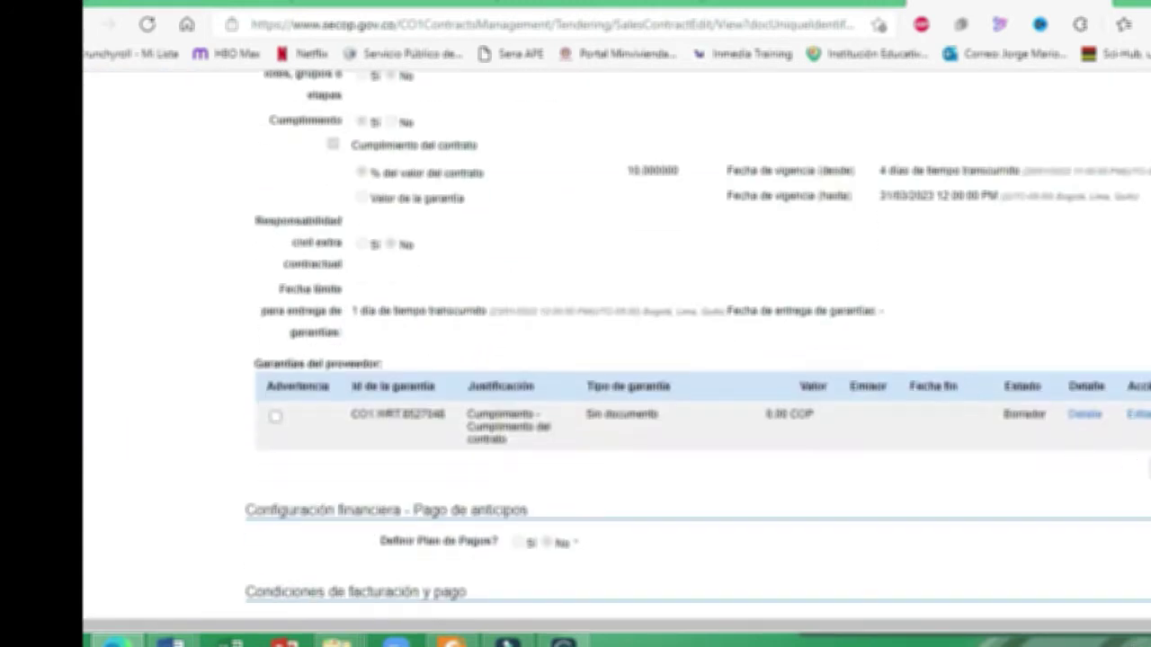
left_click(1142, 417)
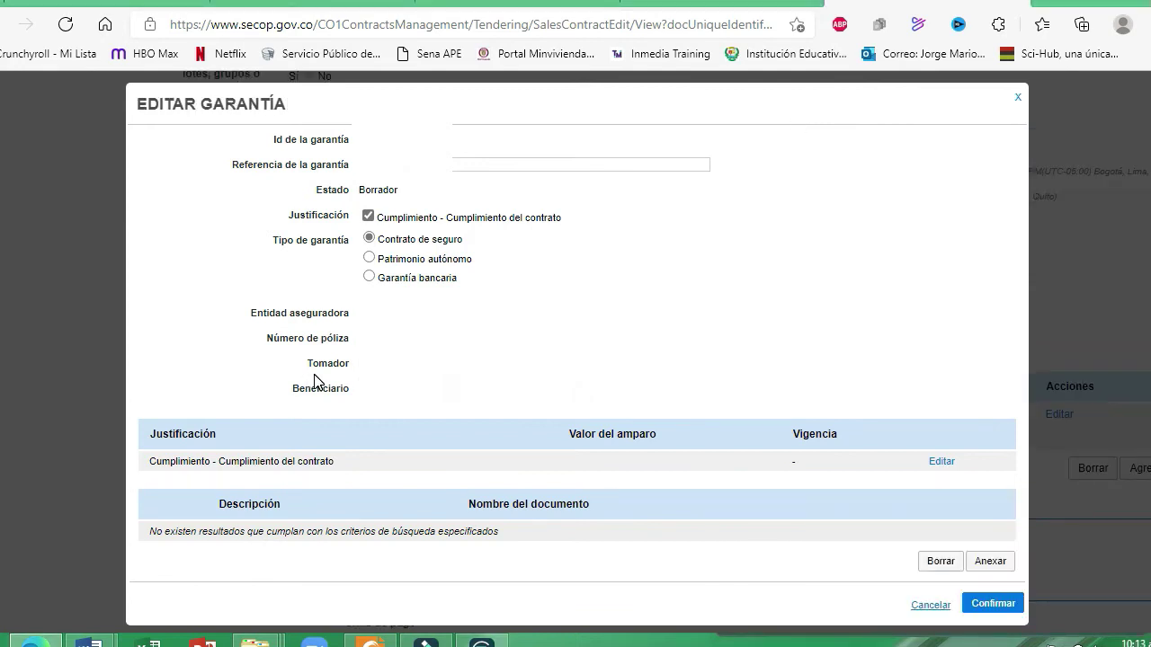
Step: Attach the "caratula cumplimiento" policy PDF from the Contrato folder inside Gestor to the guarantee, and close the upload window
left_click(990, 561)
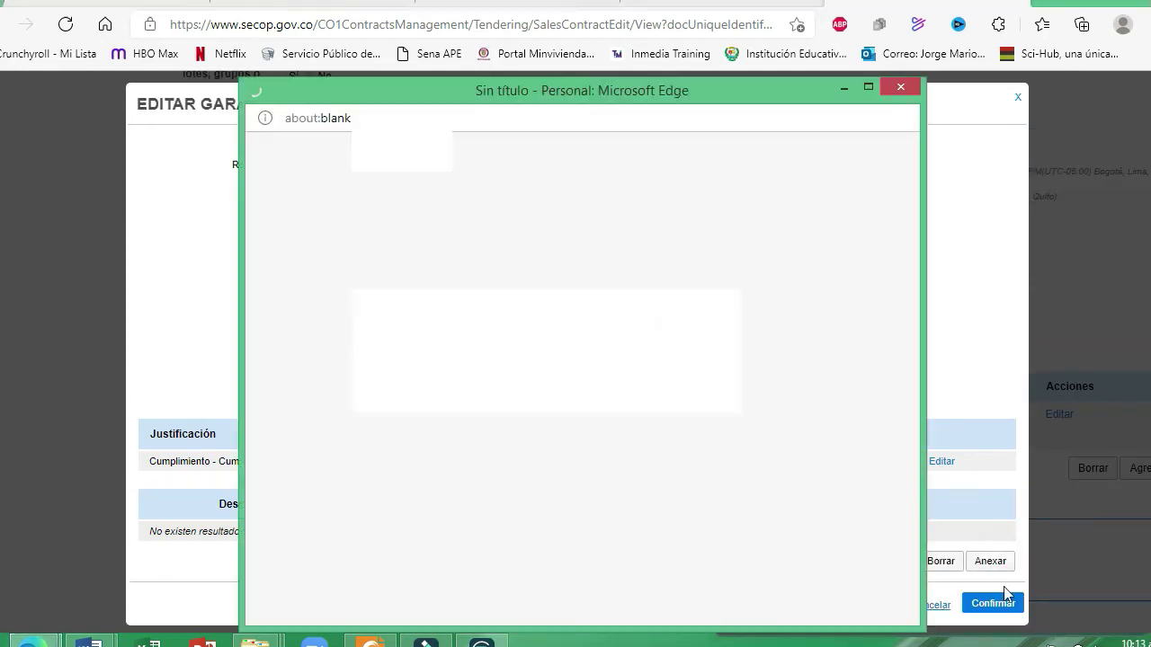
left_click_drag(655, 92, 658, 50)
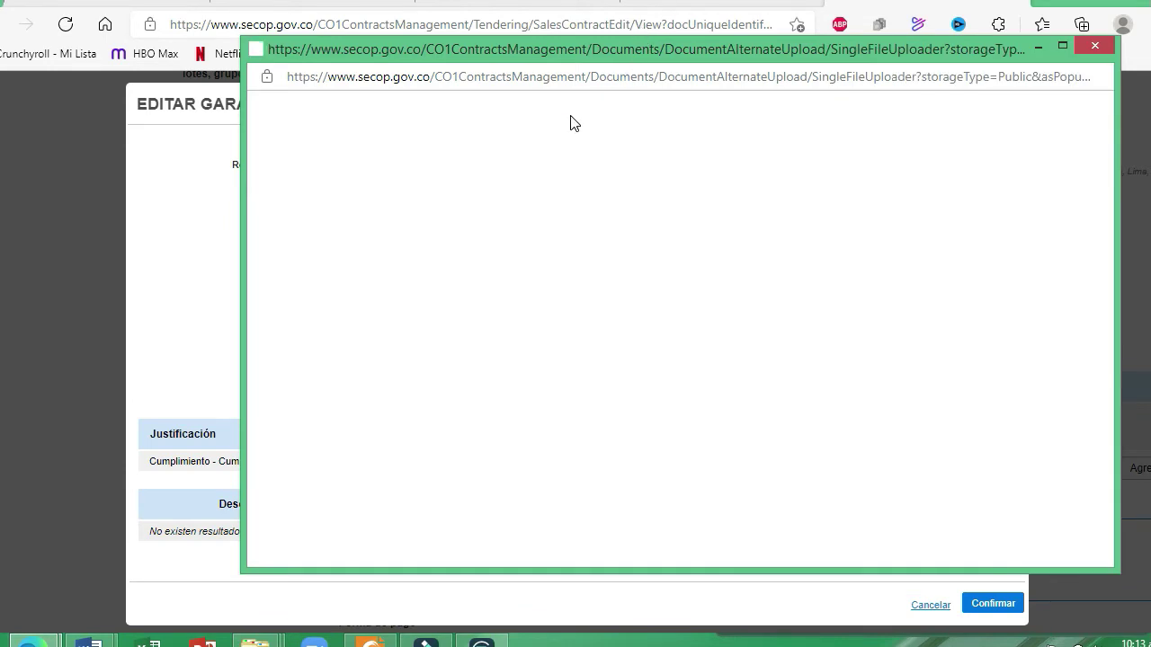
left_click(1027, 236)
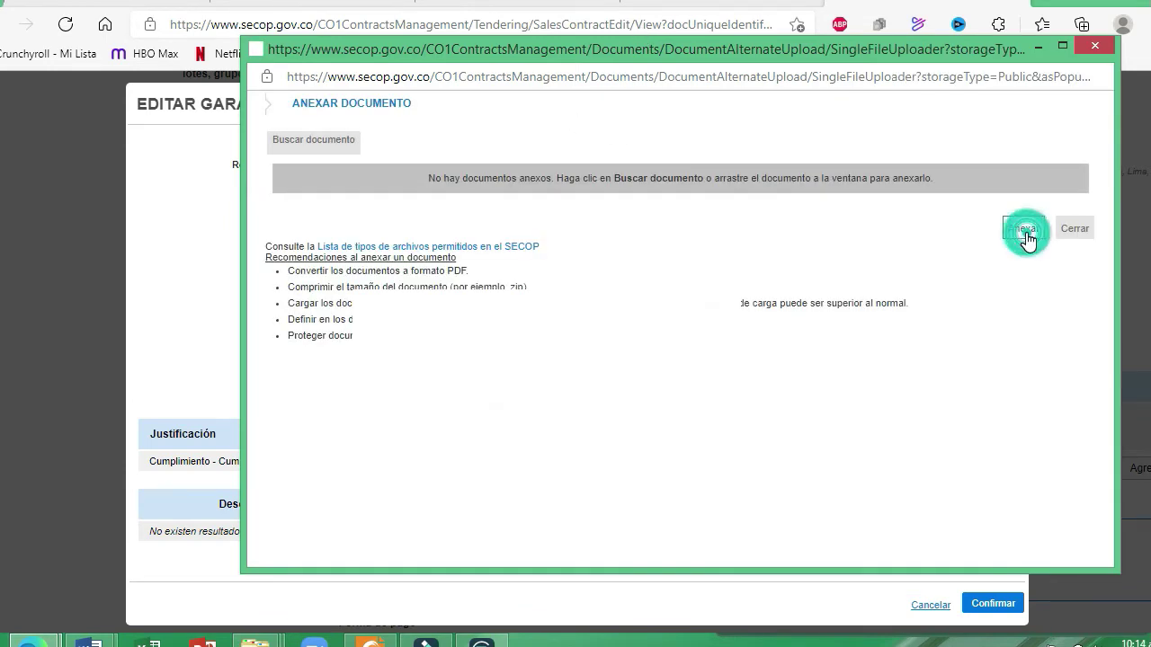
left_click(327, 145)
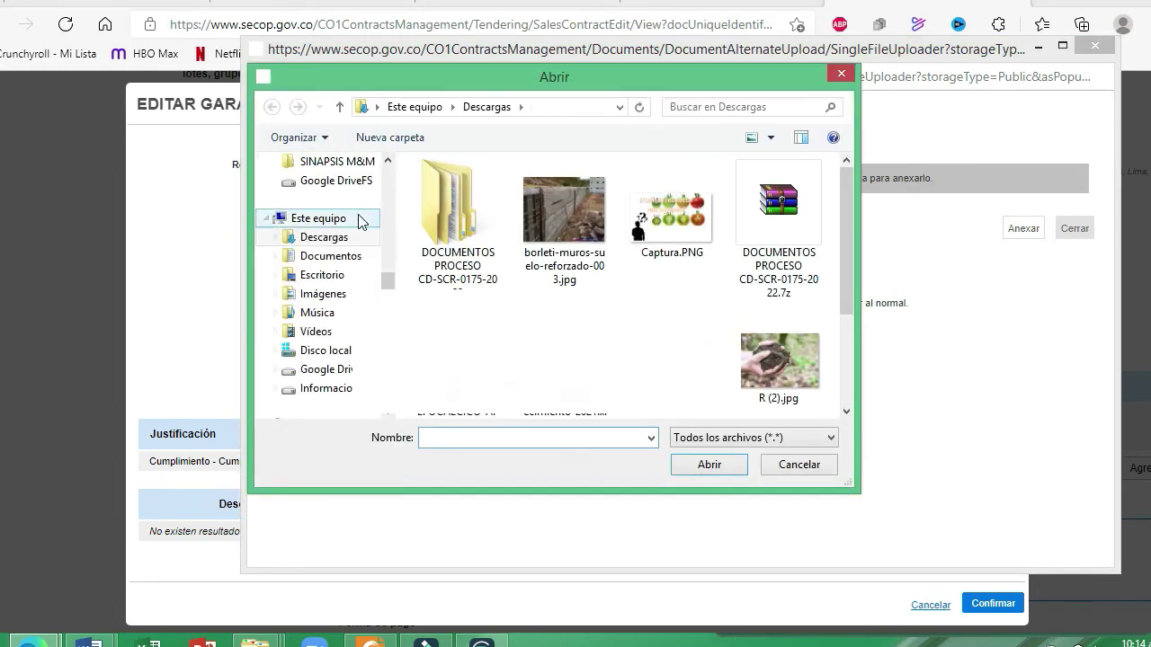
left_click_drag(387, 303, 392, 201)
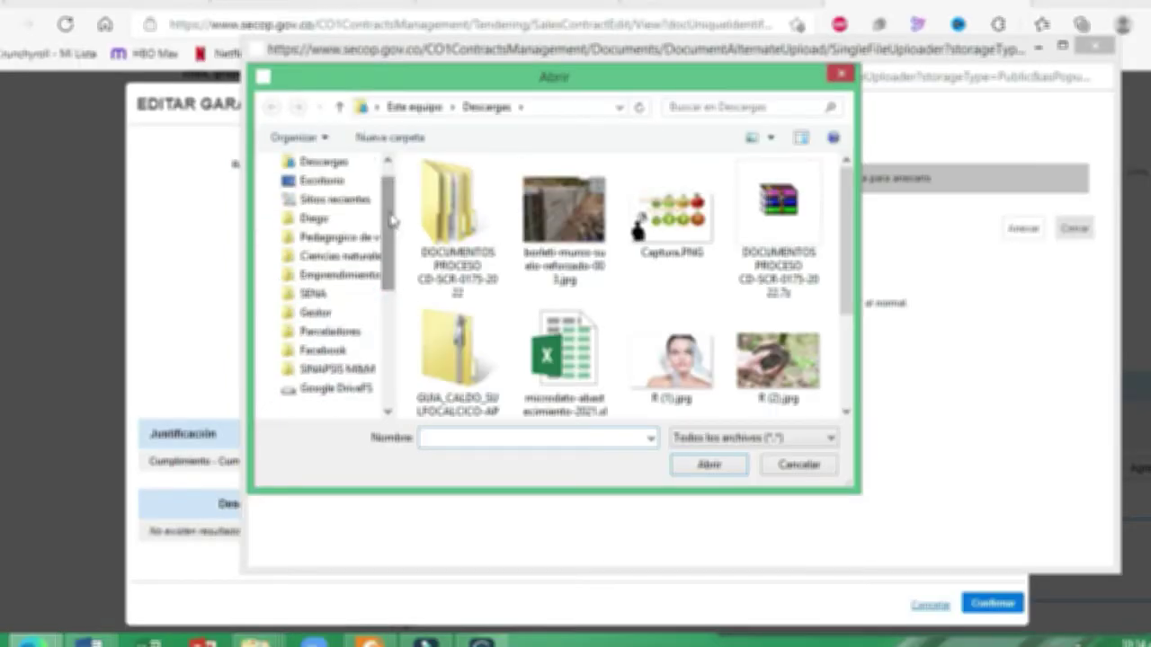
left_click(316, 310)
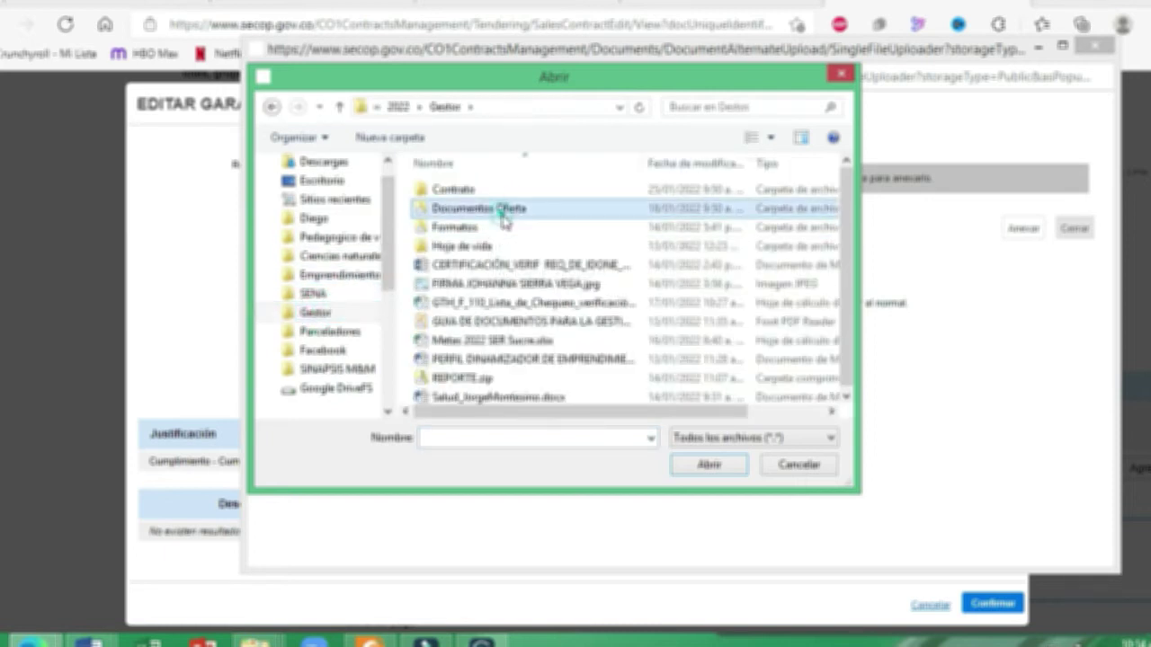
double_click(492, 190)
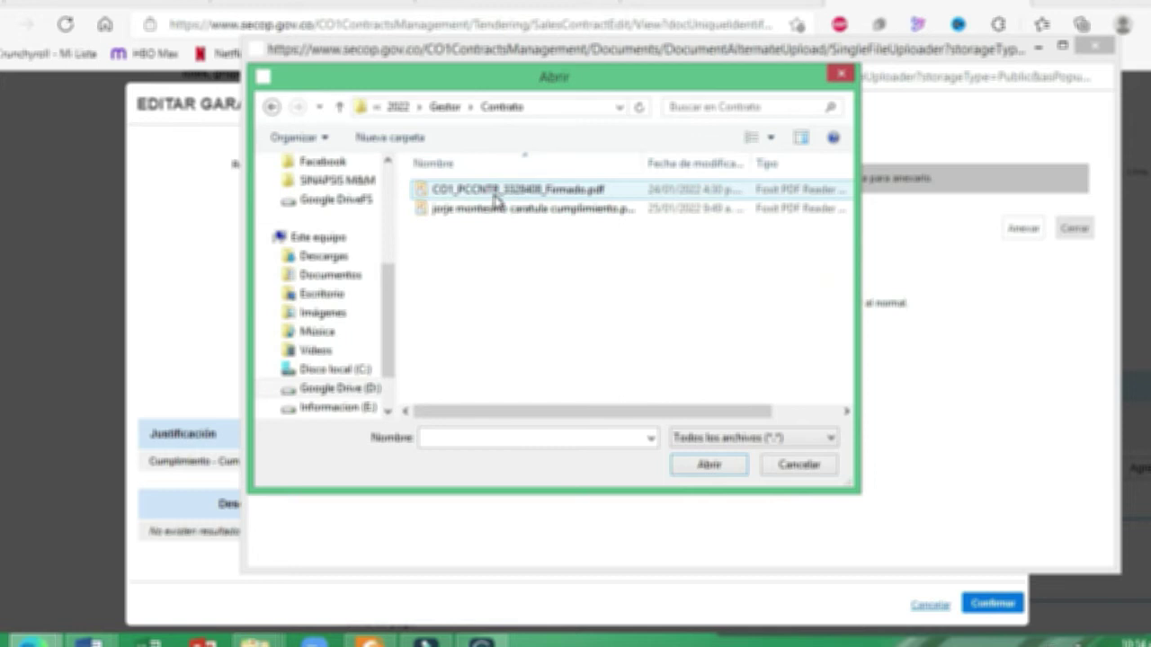
double_click(500, 209)
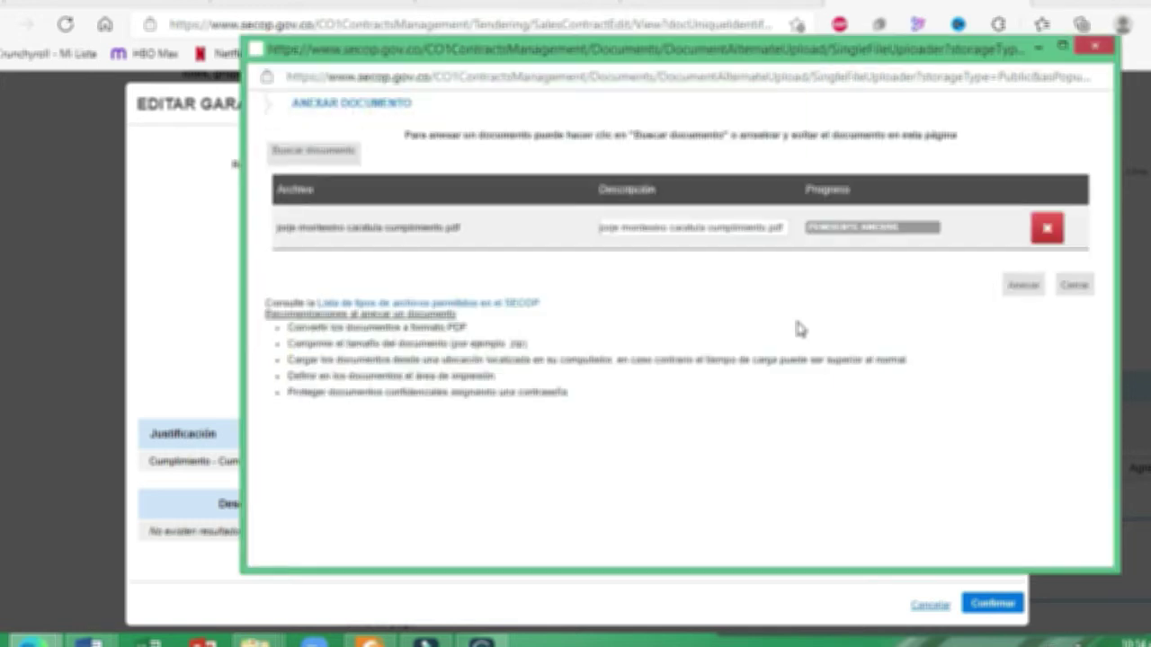
left_click(1021, 286)
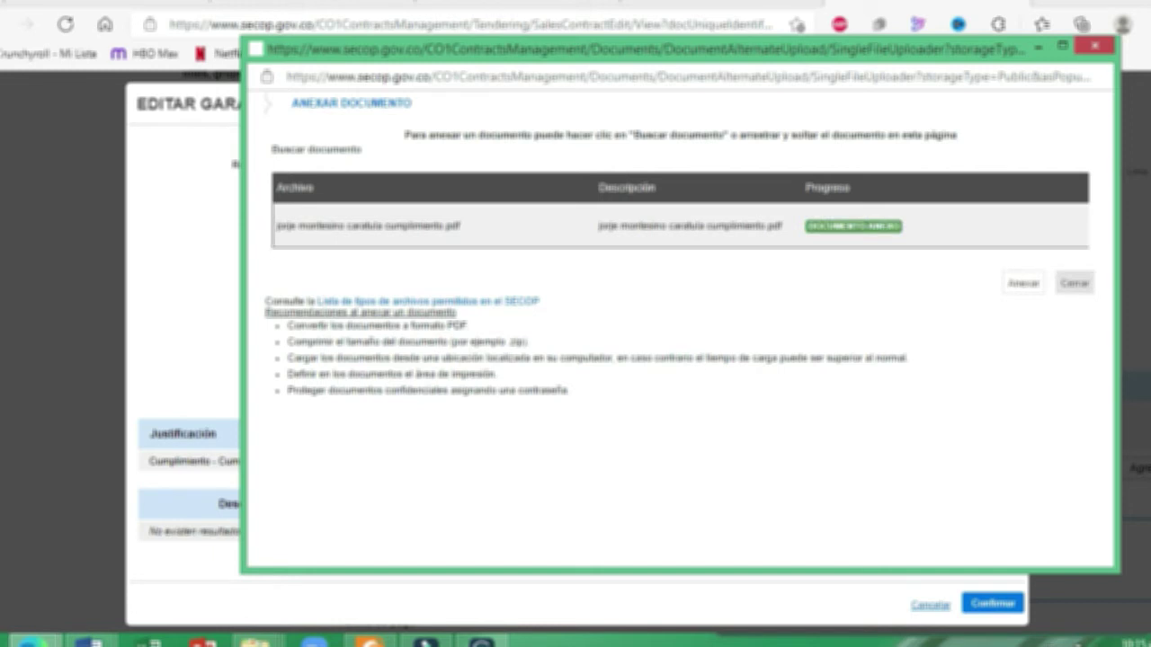
left_click(1075, 282)
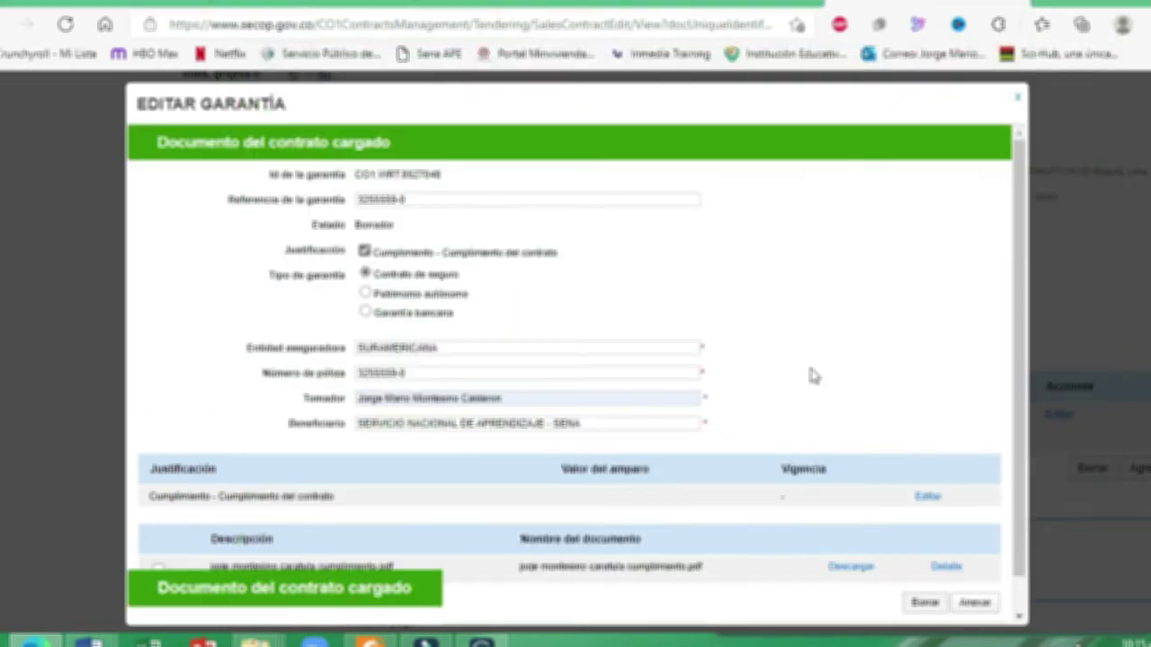
Step: Open the Cumplimiento justification for editing, check the total insured value in the policy PDF in Foxit PDF Reader, and return to the browser
scroll(818, 365, "down", 1)
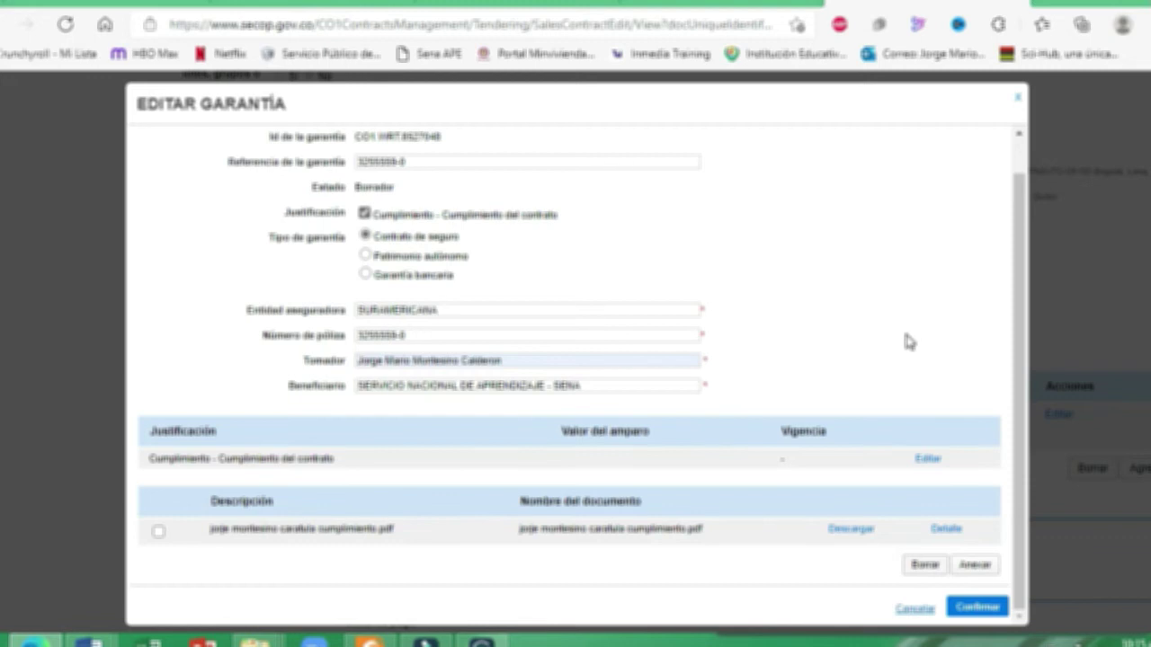
left_click(932, 462)
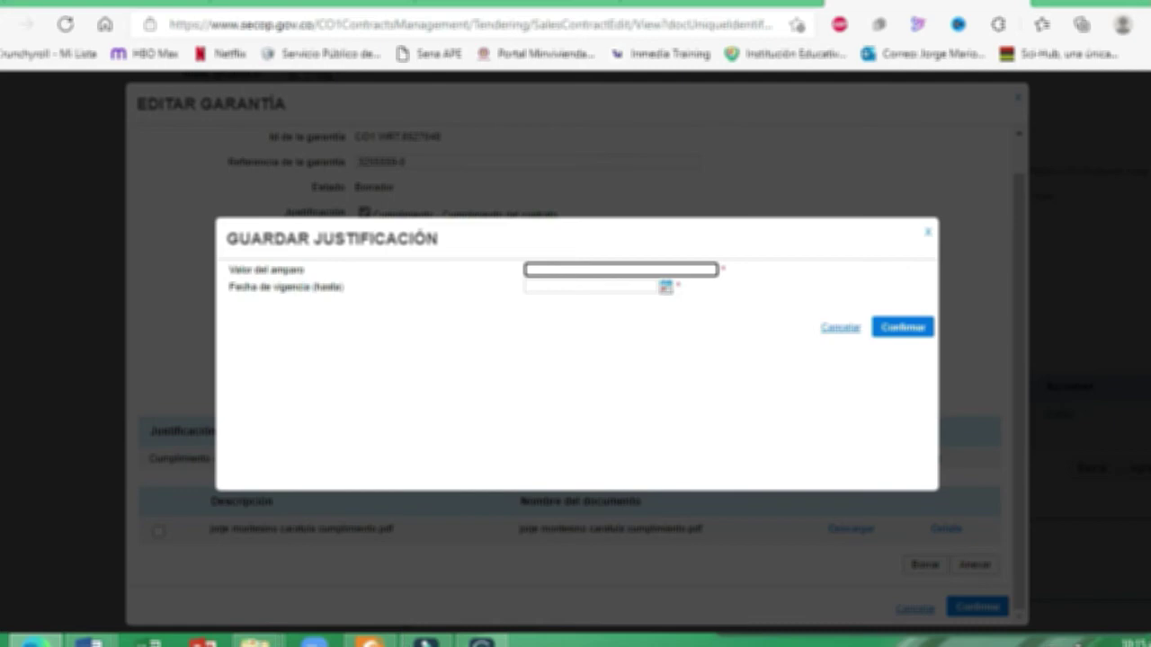
left_click(369, 642)
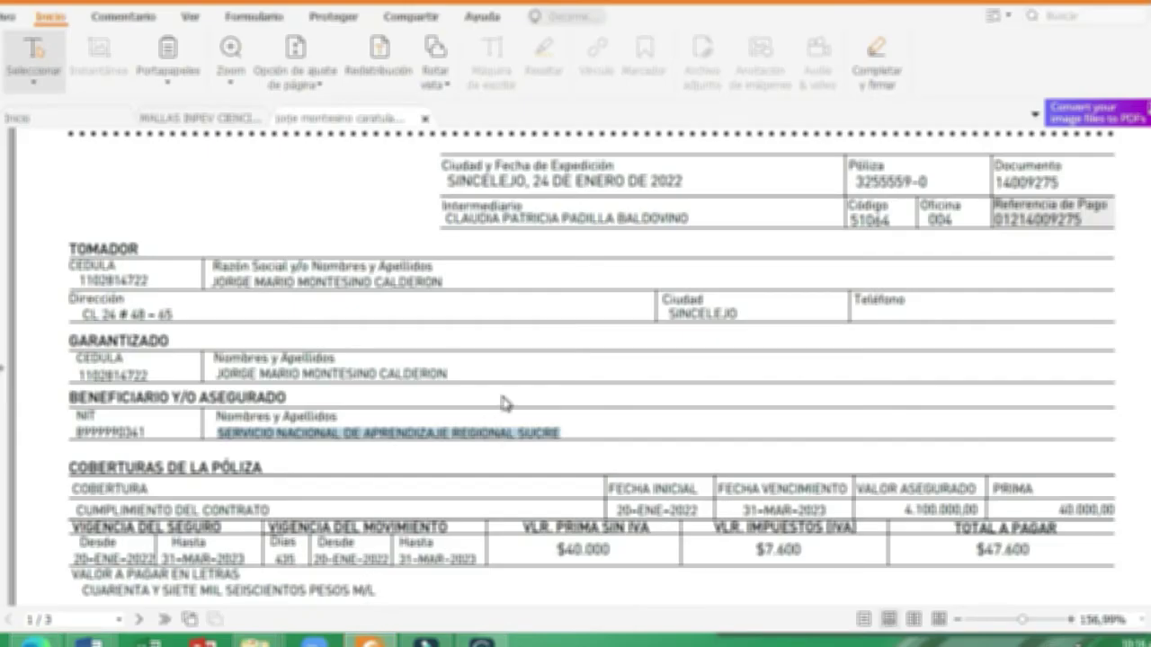
scroll(501, 403, "down", 3)
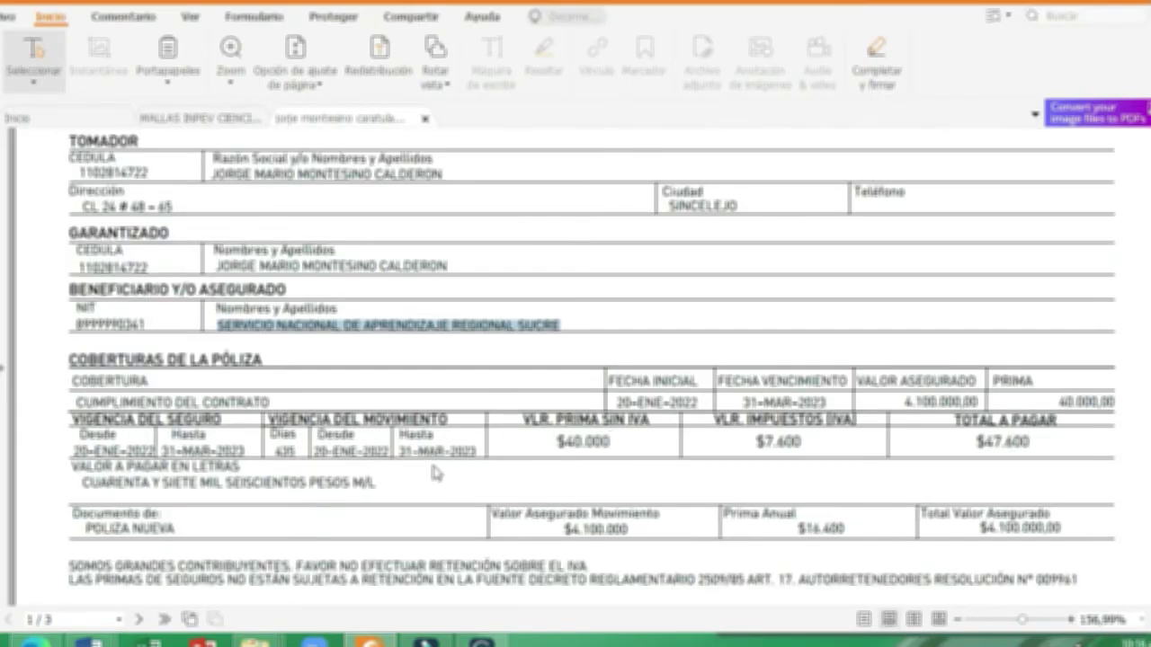
scroll(511, 441, "down", 2)
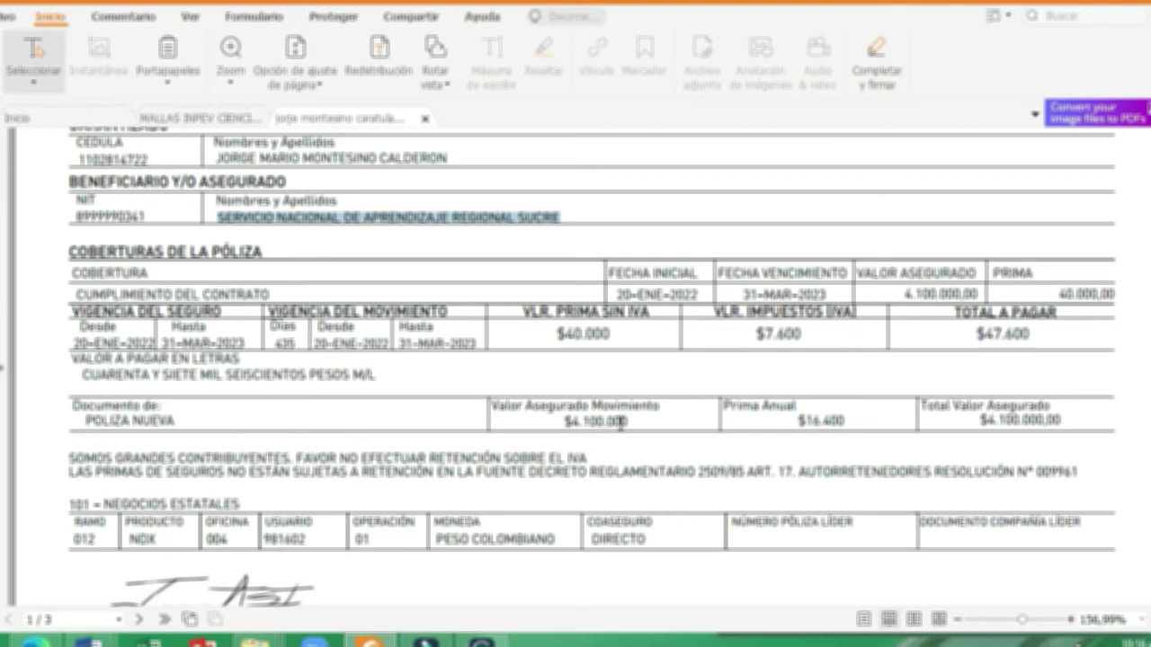
left_click(648, 423)
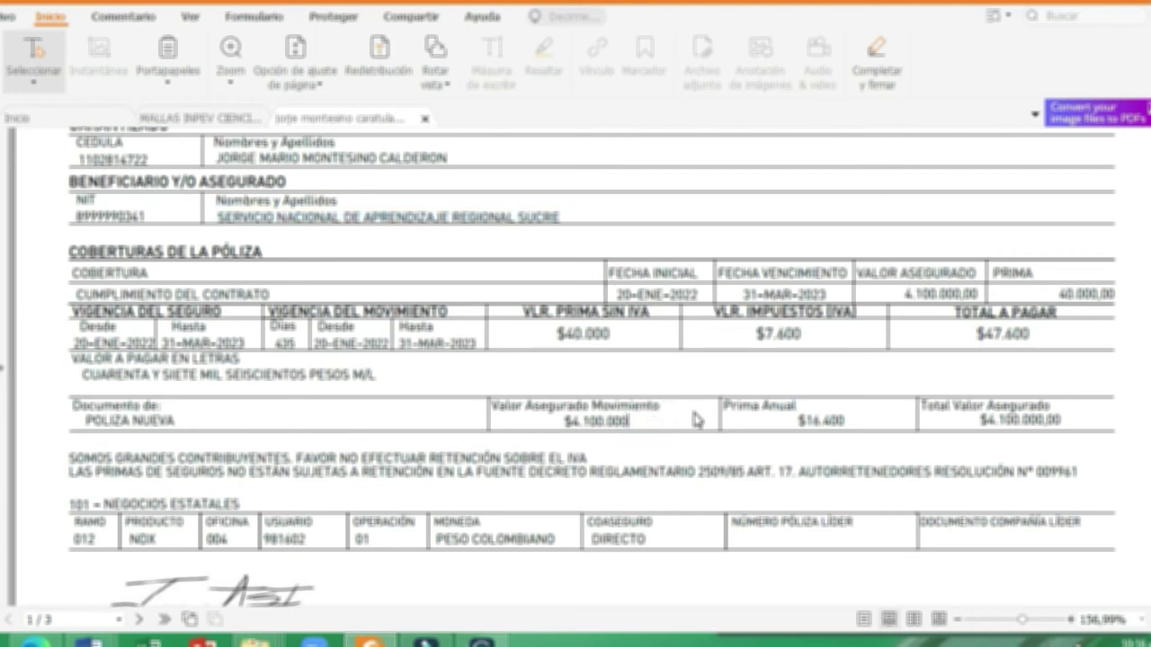
left_click_drag(986, 418, 1066, 418)
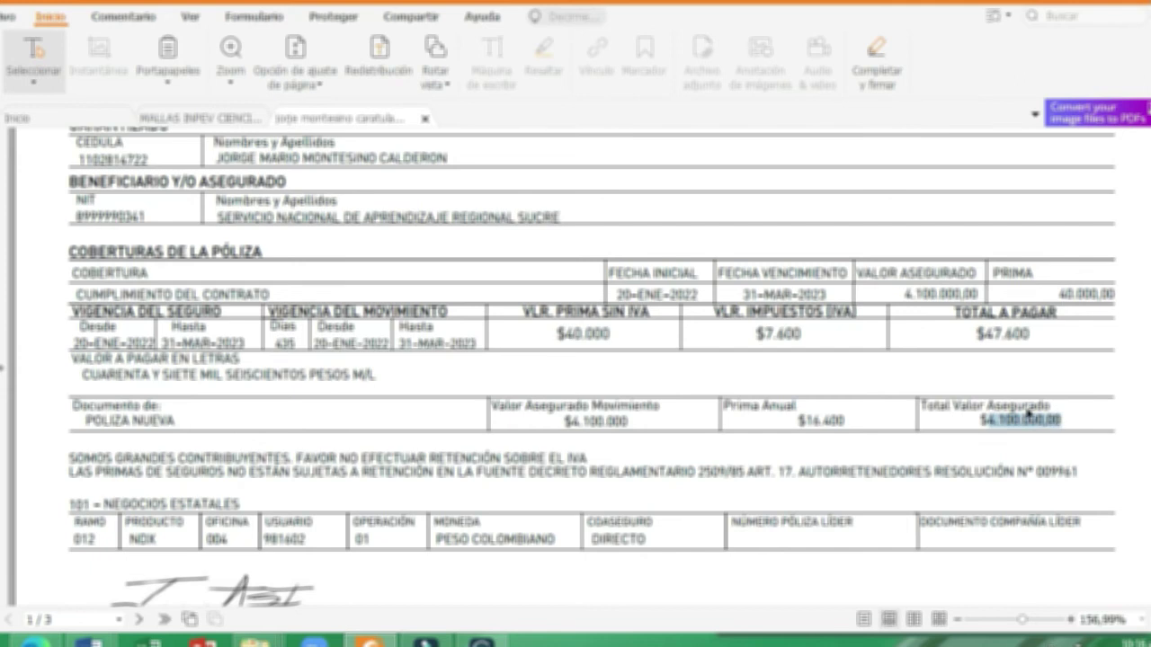
scroll(1030, 414, "up", 1)
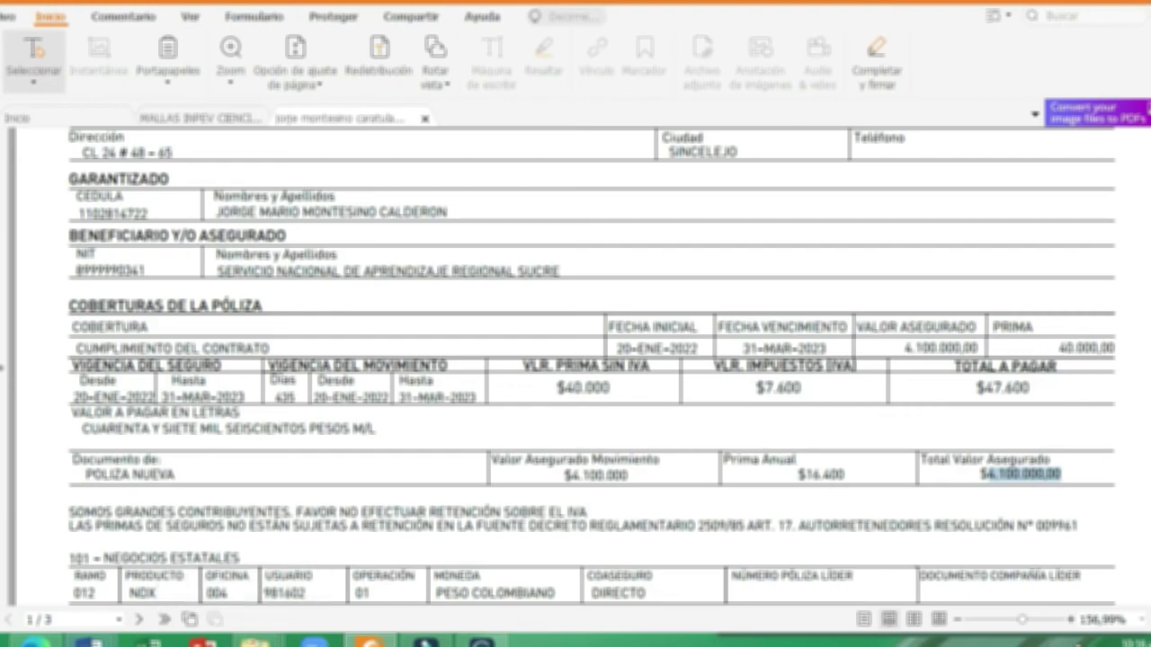
key("alt+Tab")
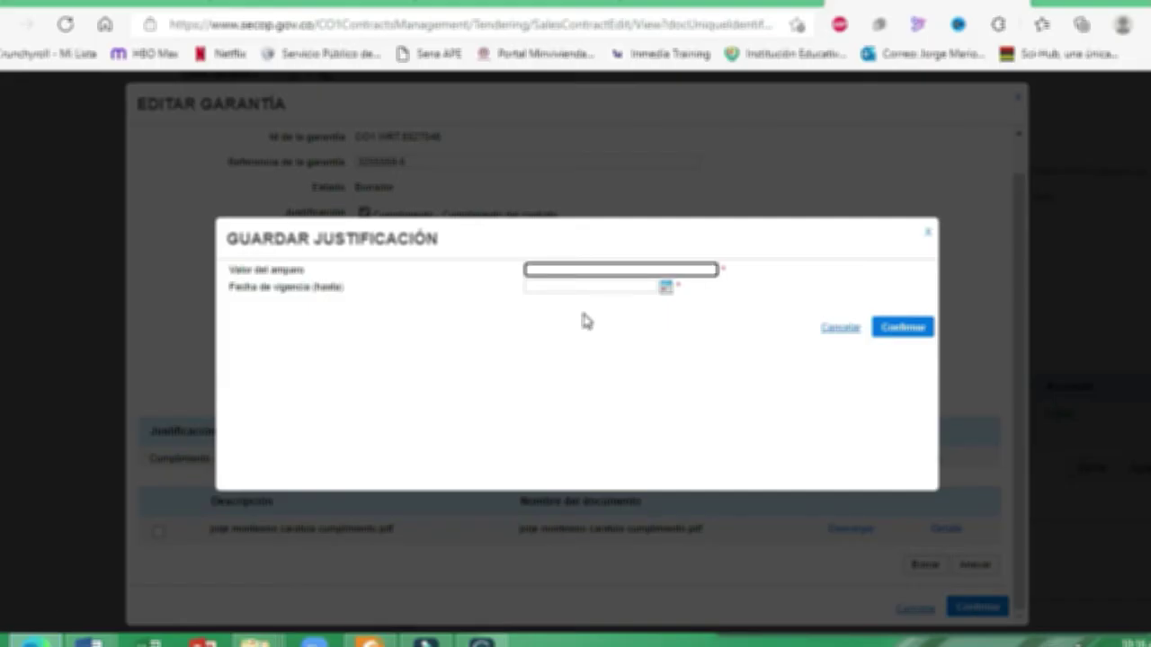
Step: Set the coverage value (Valor del amparo) to 4.100.000,00
type("0")
key("BackSpace")
key("BackSpace")
type("610000")
key("Tab")
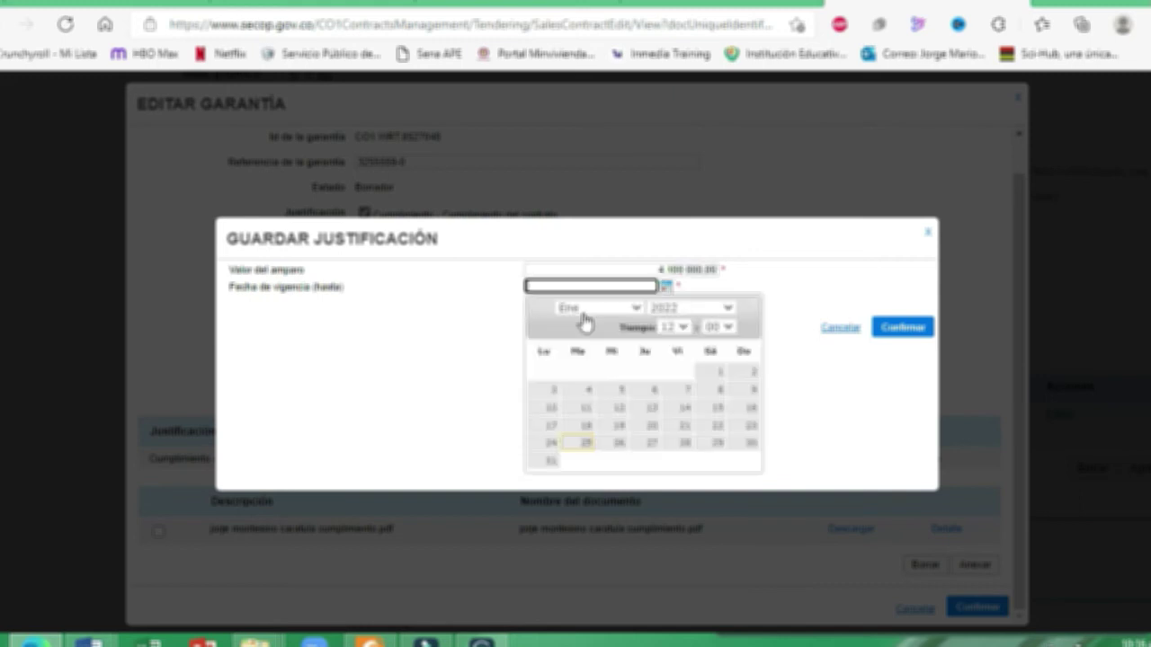
Step: Set the coverage's validity end date to 31/03/2023, checking the expiry date against the policy PDF
left_click(727, 307)
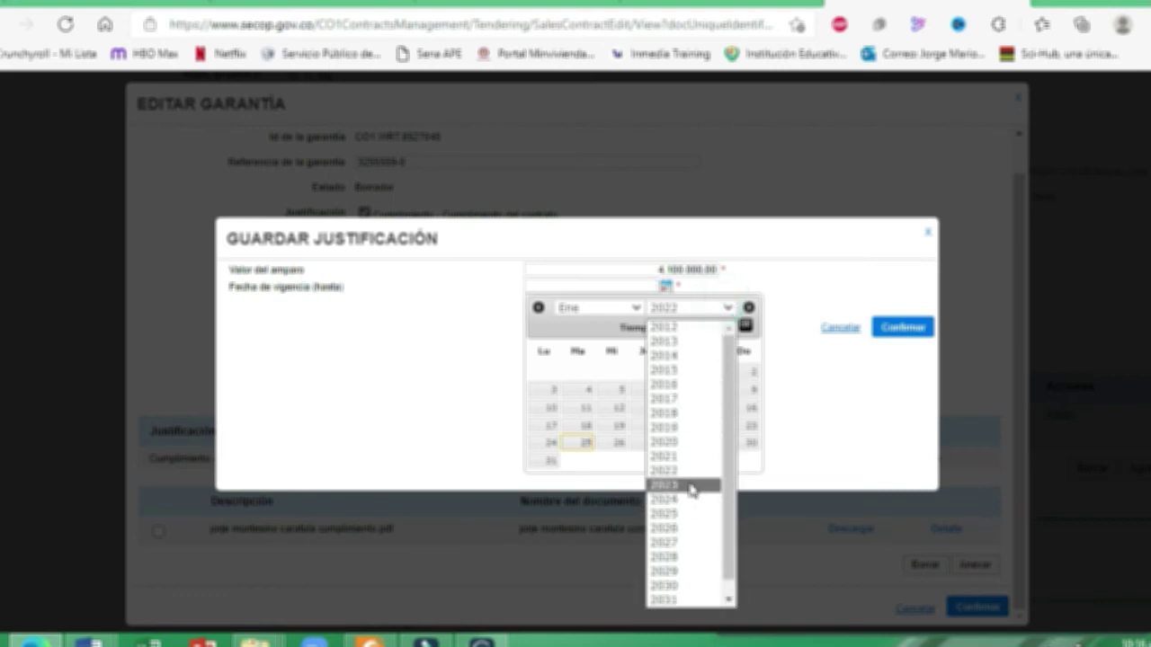
left_click(690, 490)
left_click(636, 308)
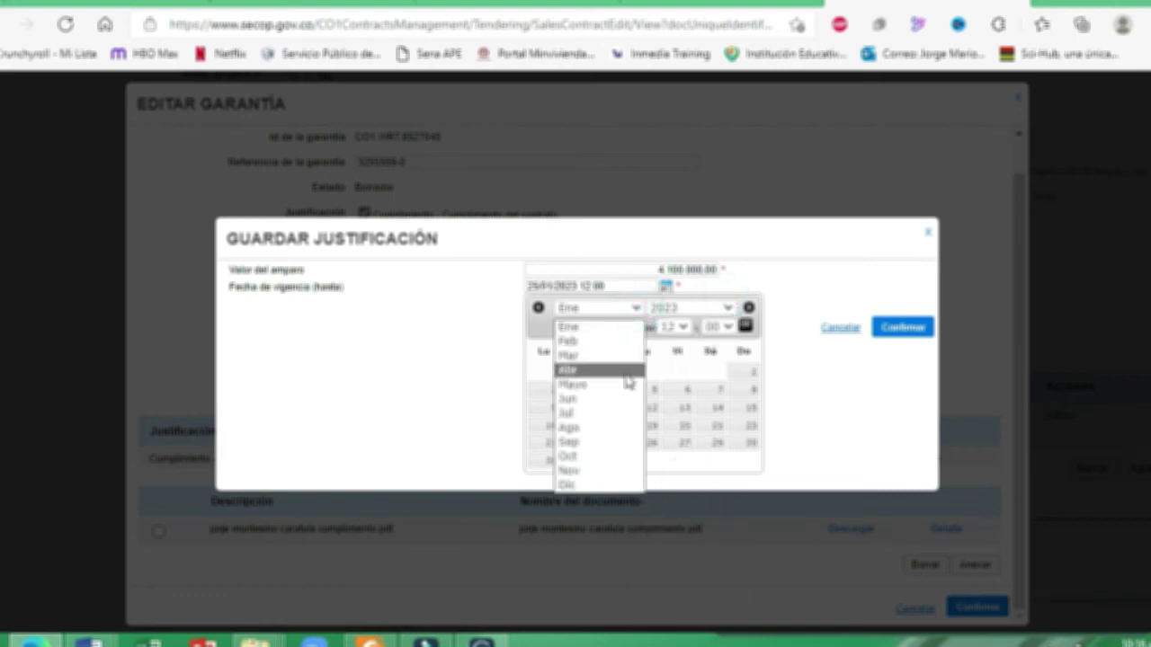
left_click(617, 355)
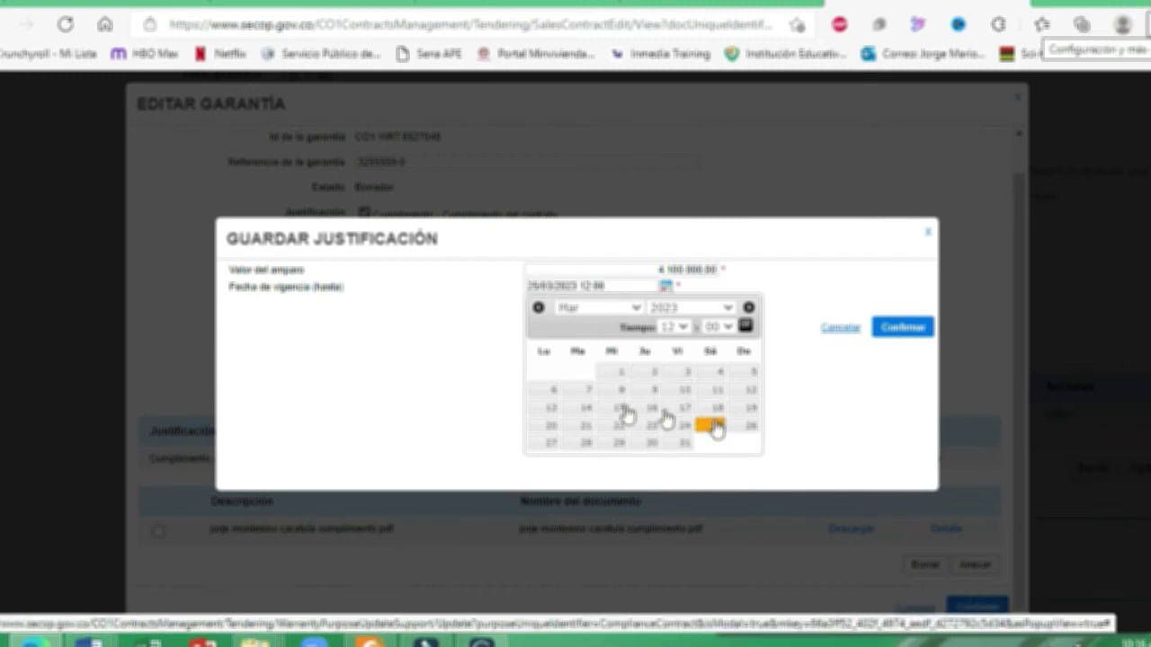
left_click(651, 429)
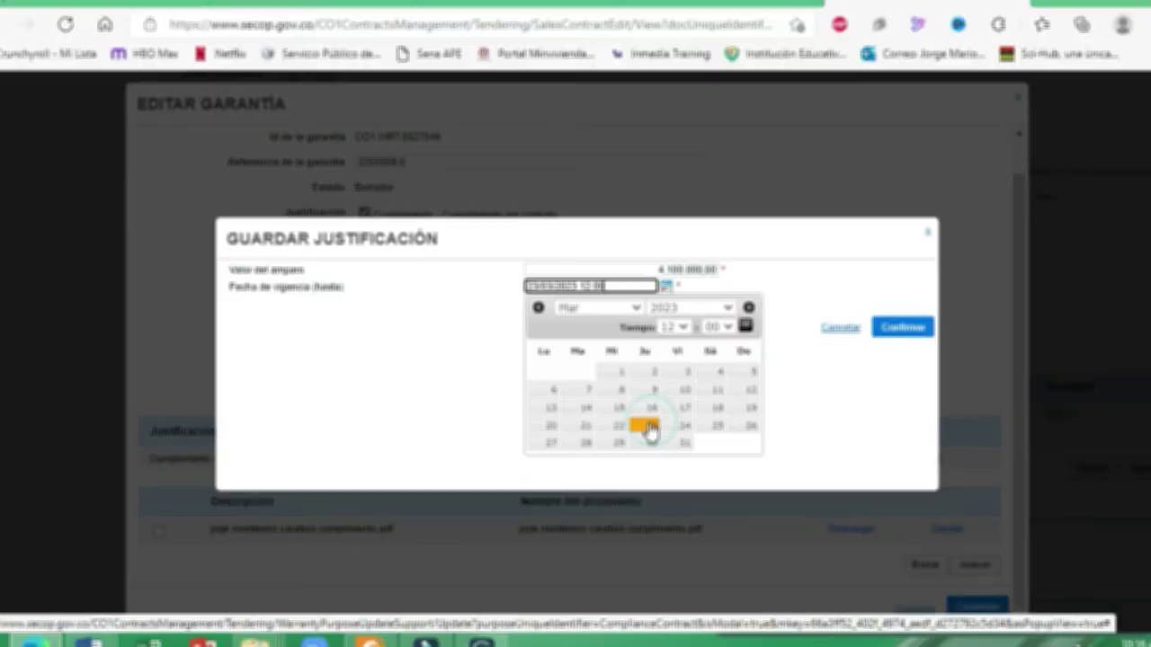
left_click(682, 329)
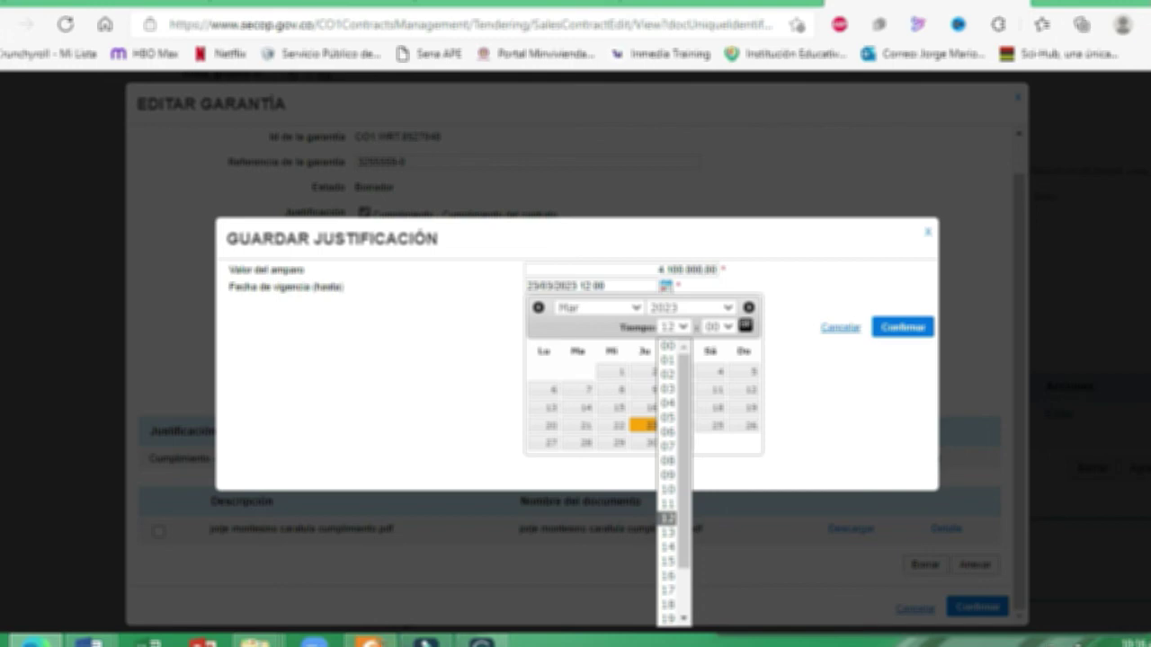
left_click(368, 643)
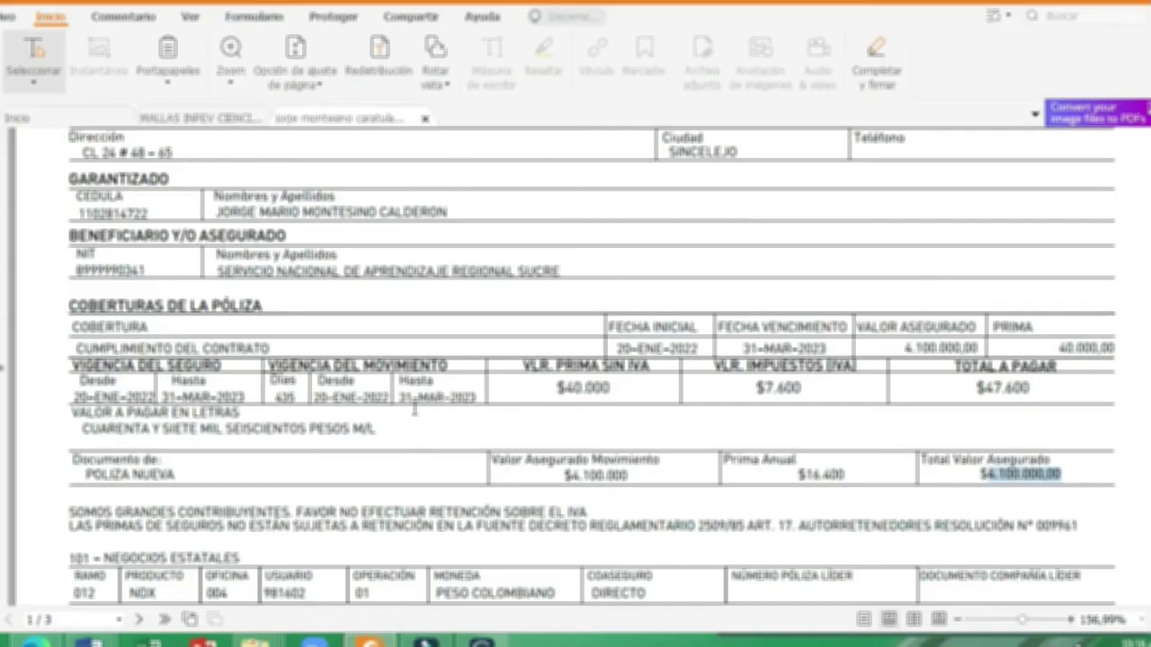
key("alt+Tab")
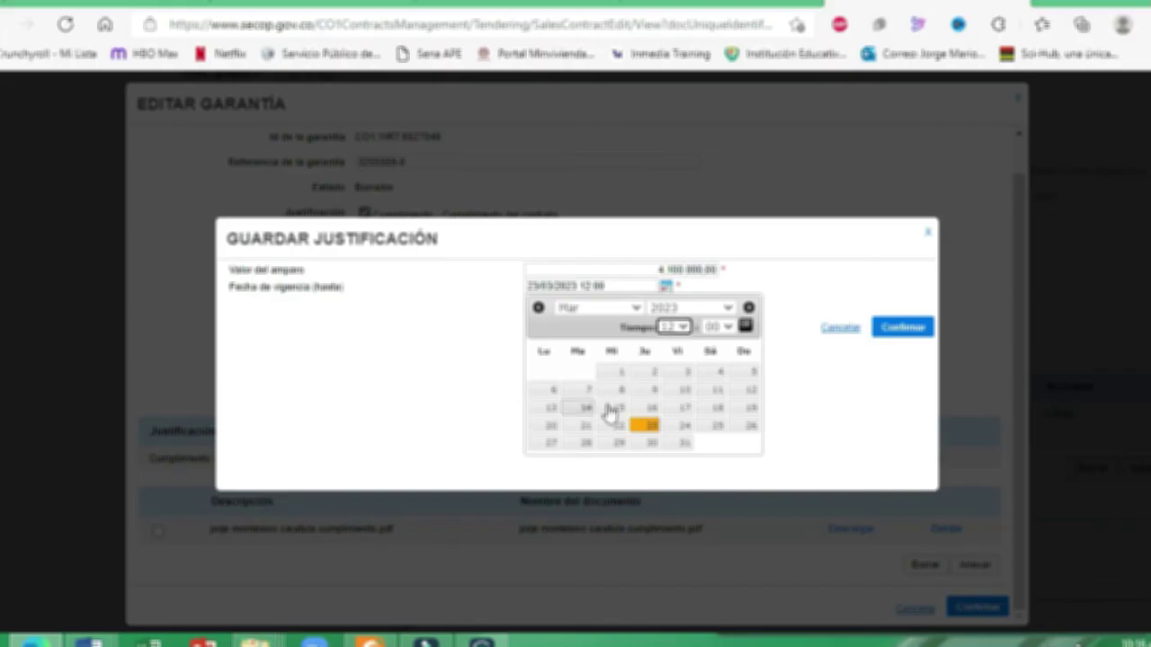
left_click(675, 443)
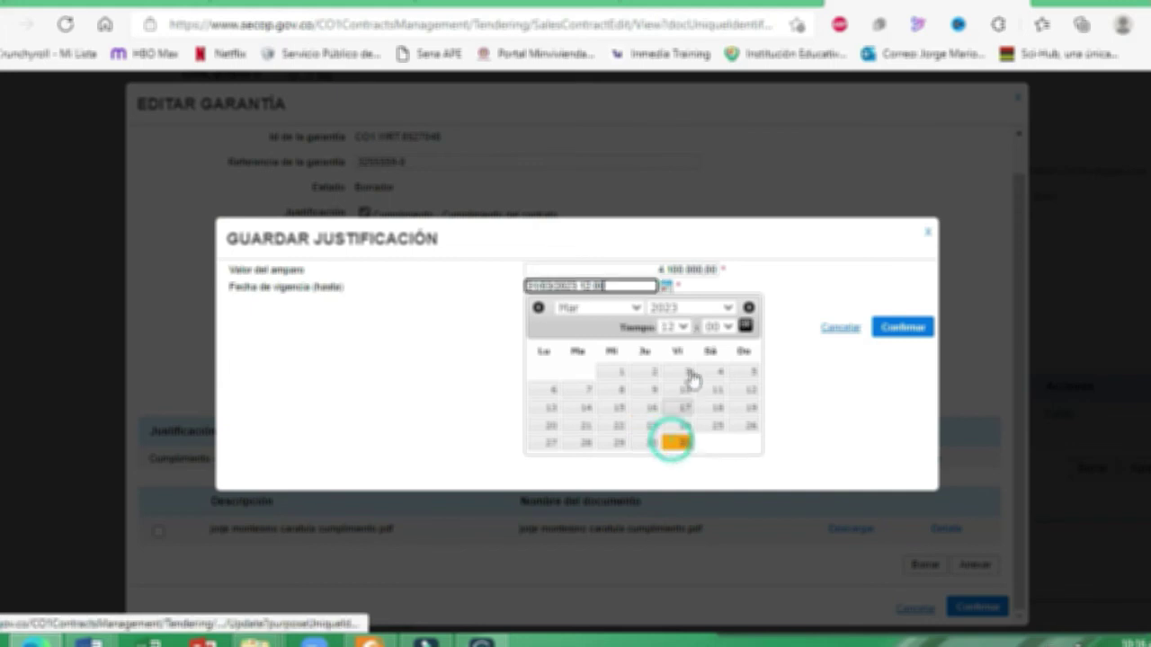
Step: Set the validity end time to 23:59 and confirm the justification
left_click(728, 328)
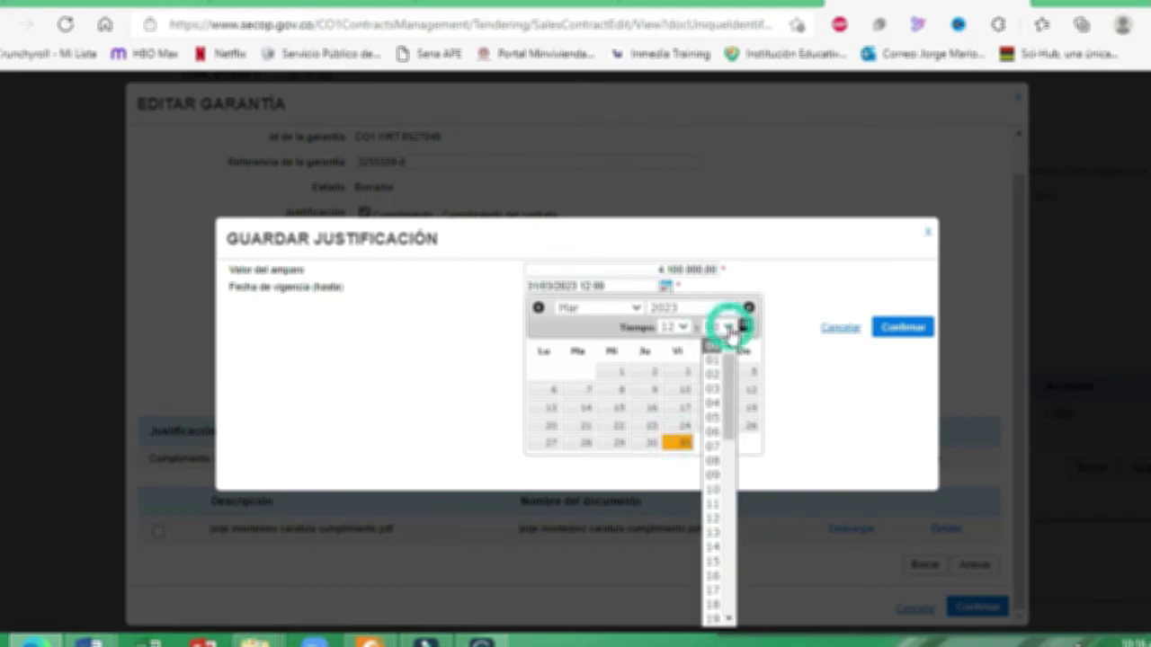
left_click(680, 327)
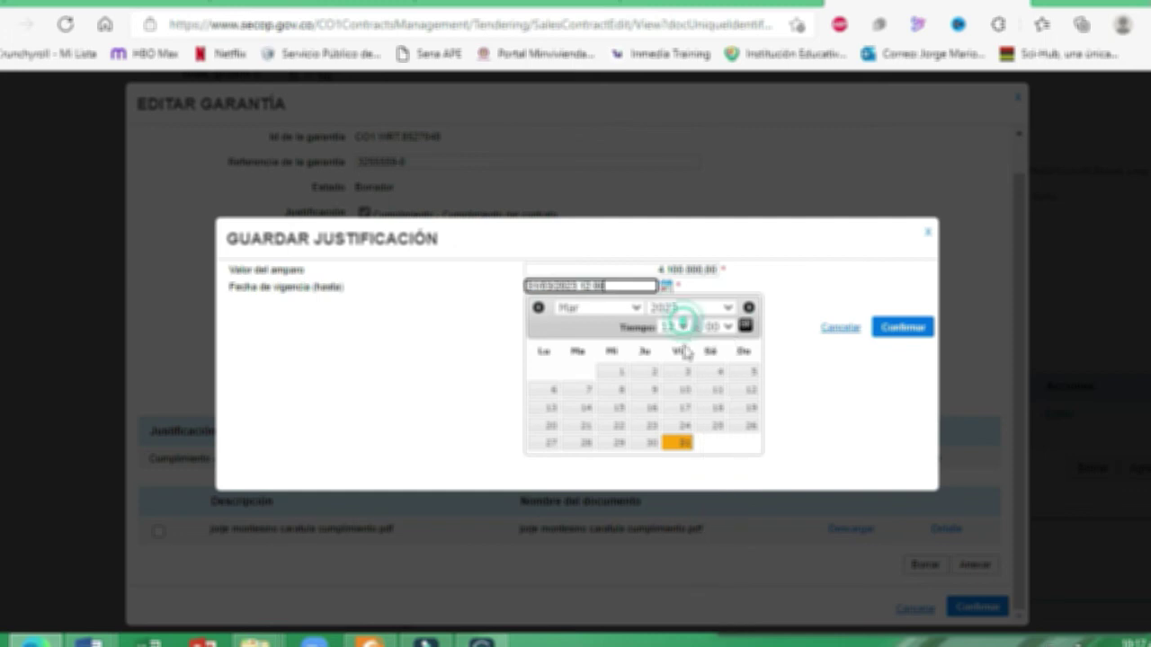
left_click(680, 328)
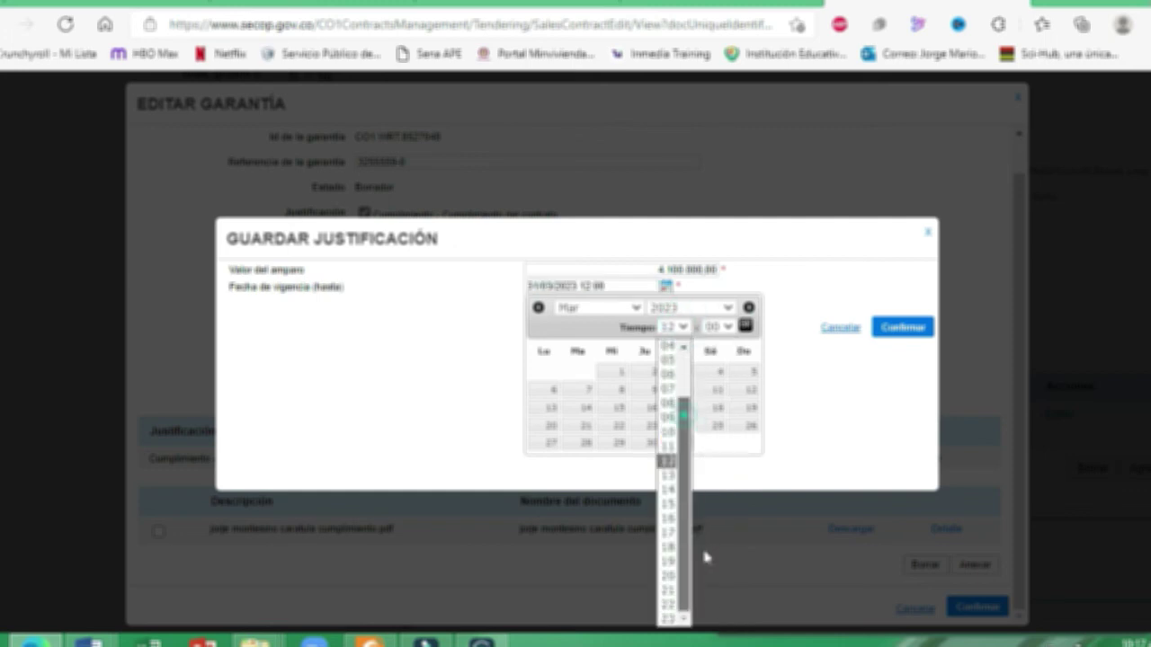
left_click(670, 619)
left_click(729, 328)
scroll(711, 575, "down", 8)
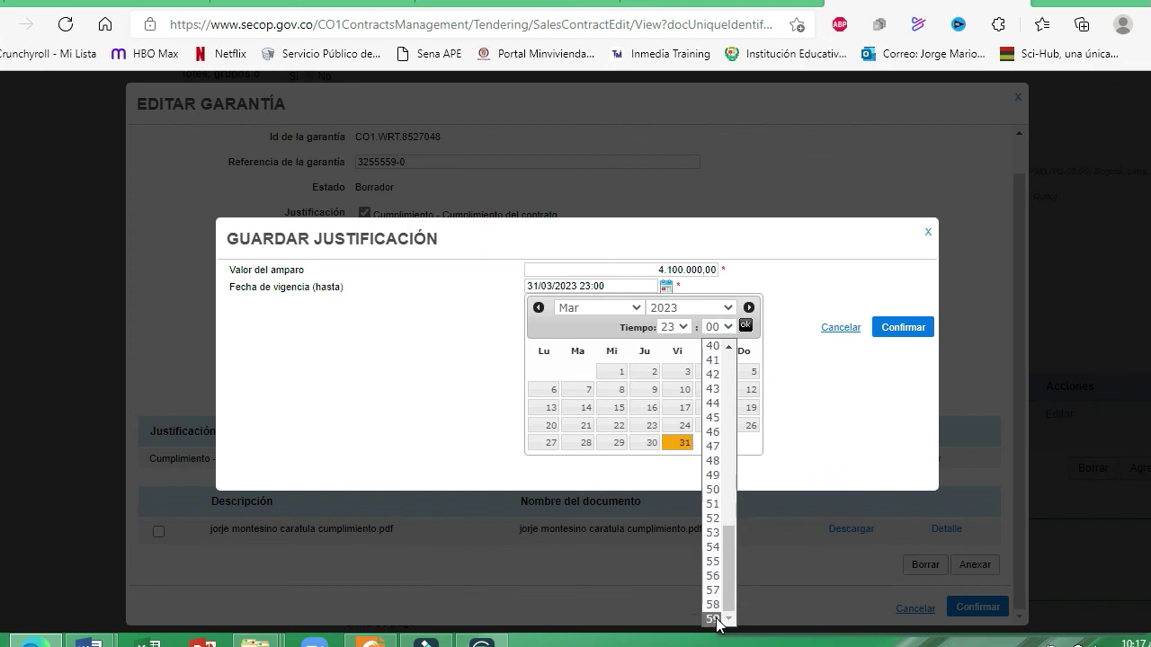
left_click(719, 619)
left_click(805, 436)
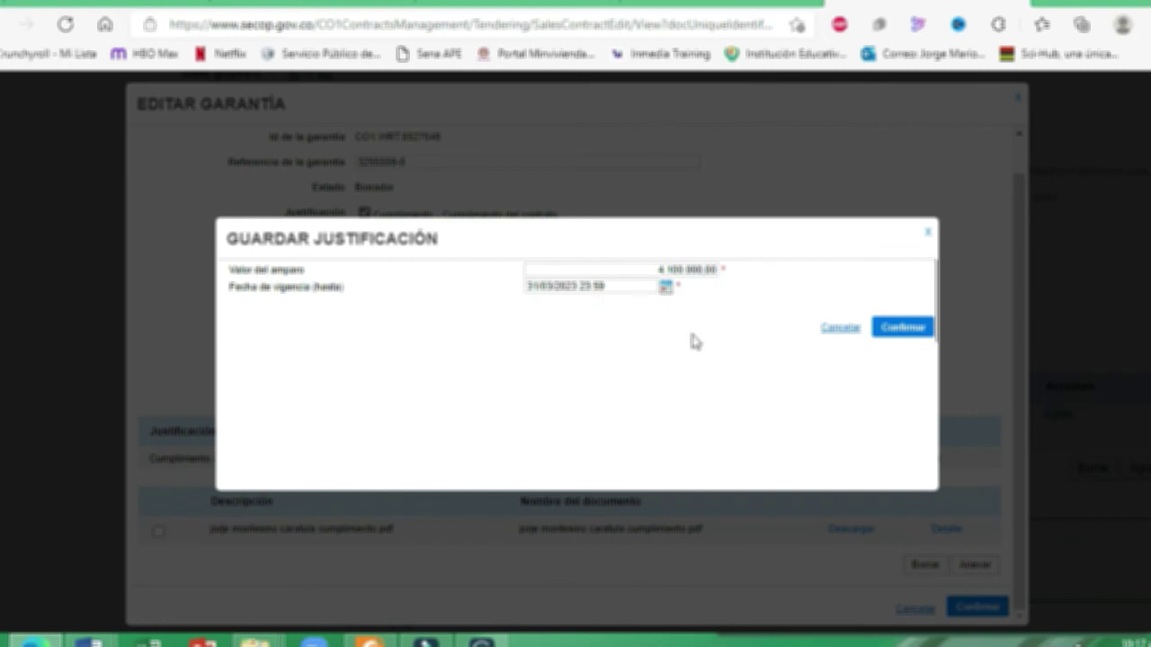
left_click(895, 335)
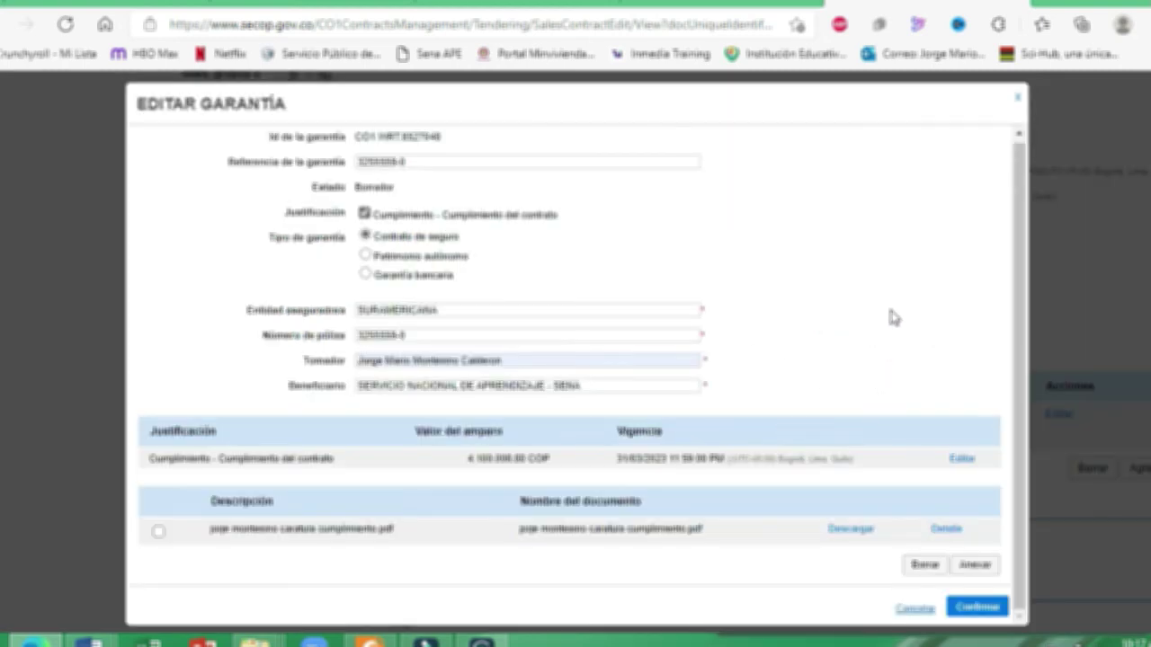
Step: Confirm the edited guarantee and dismiss the browser's offer to save the form information
left_click(977, 607)
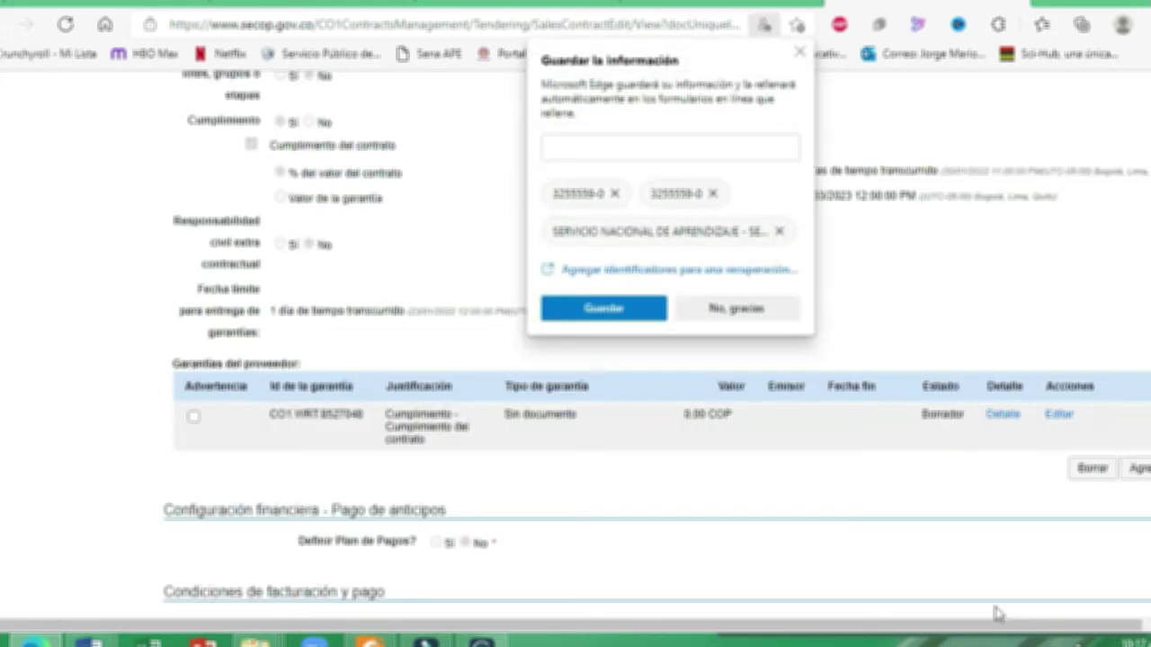
left_click(799, 53)
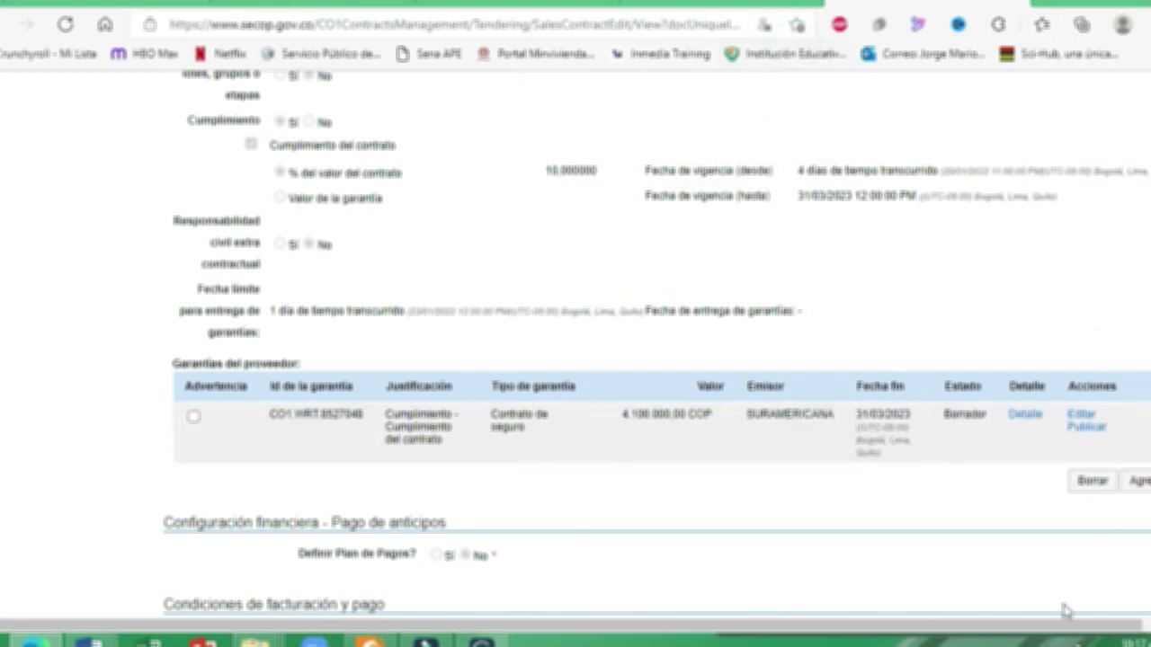
scroll(1075, 633, "right", 1)
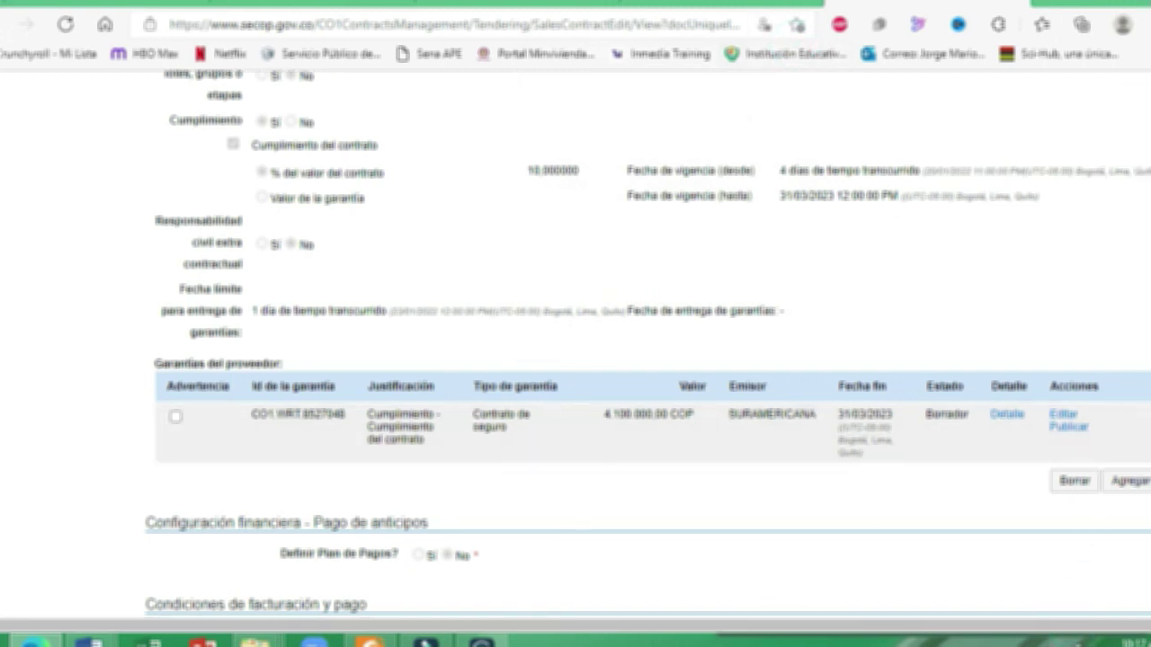